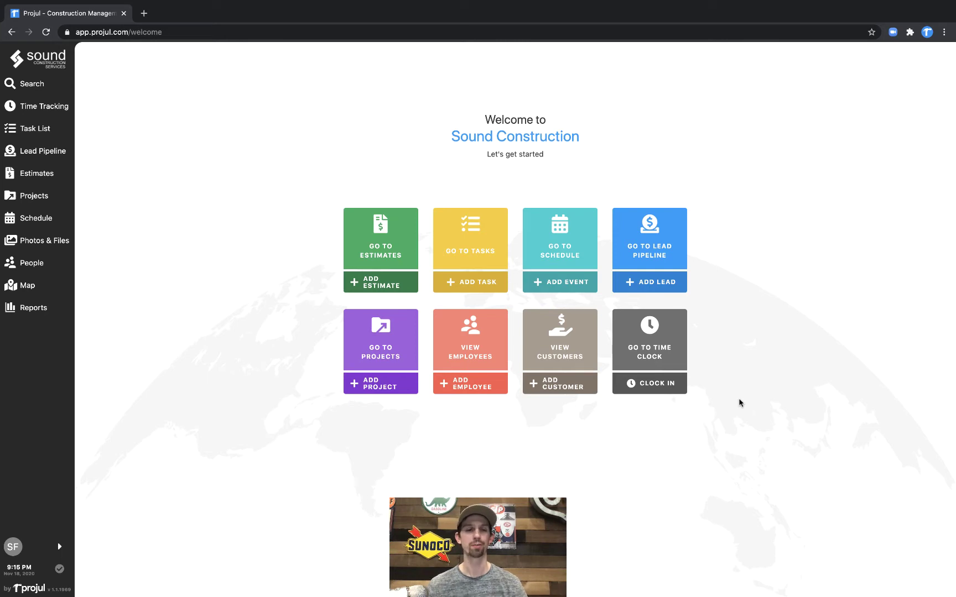
# Step: Open Settings from the SF profile menu to show the Notifications section
pyautogui.click(14, 546)
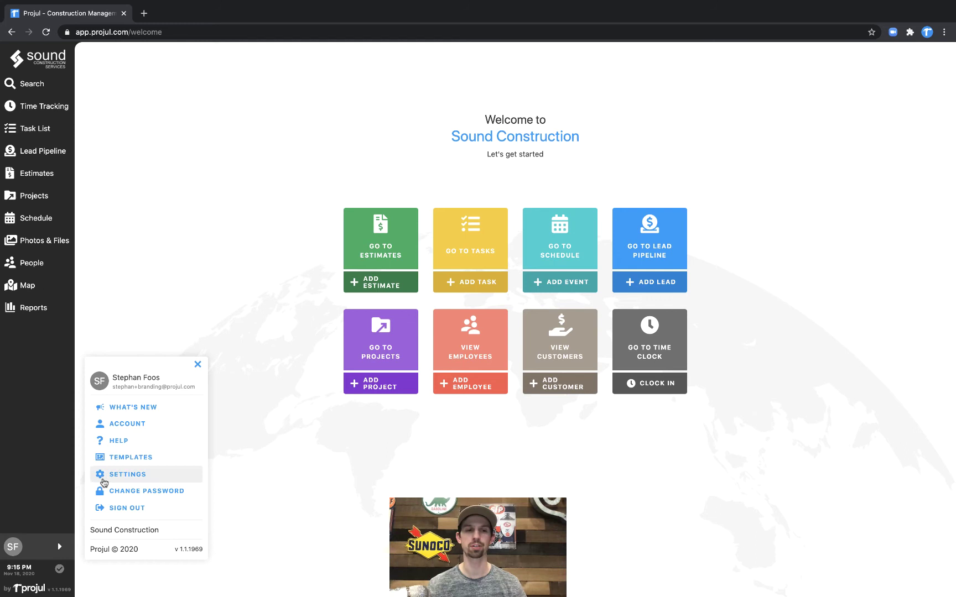
pyautogui.click(126, 475)
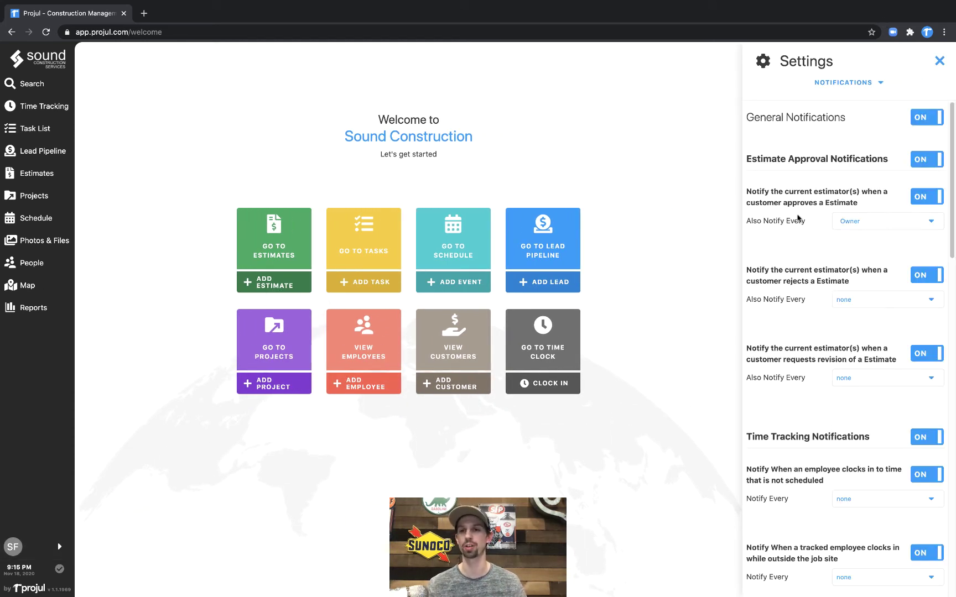
pyautogui.click(842, 83)
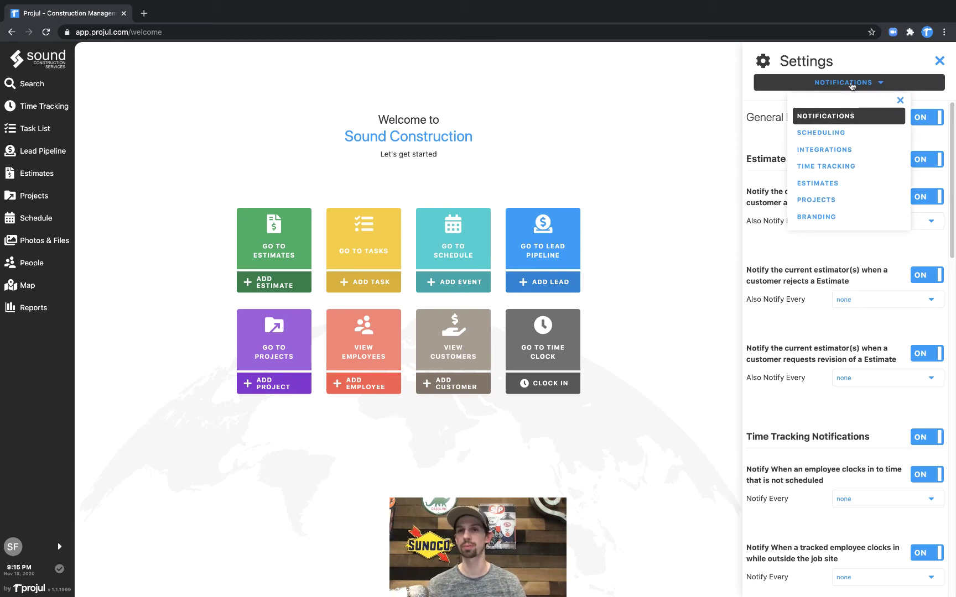
pyautogui.click(826, 117)
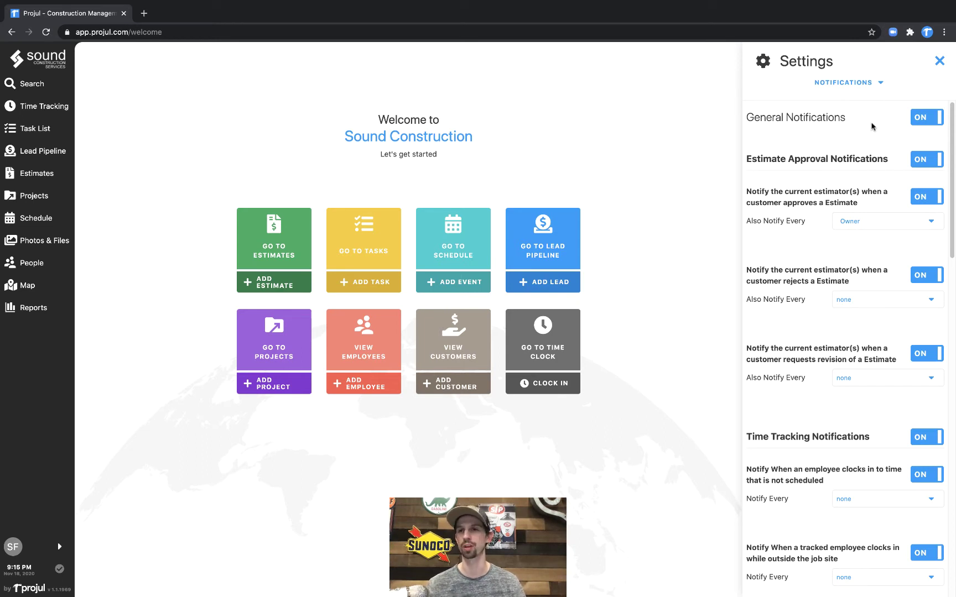
pyautogui.click(919, 120)
pyautogui.click(919, 121)
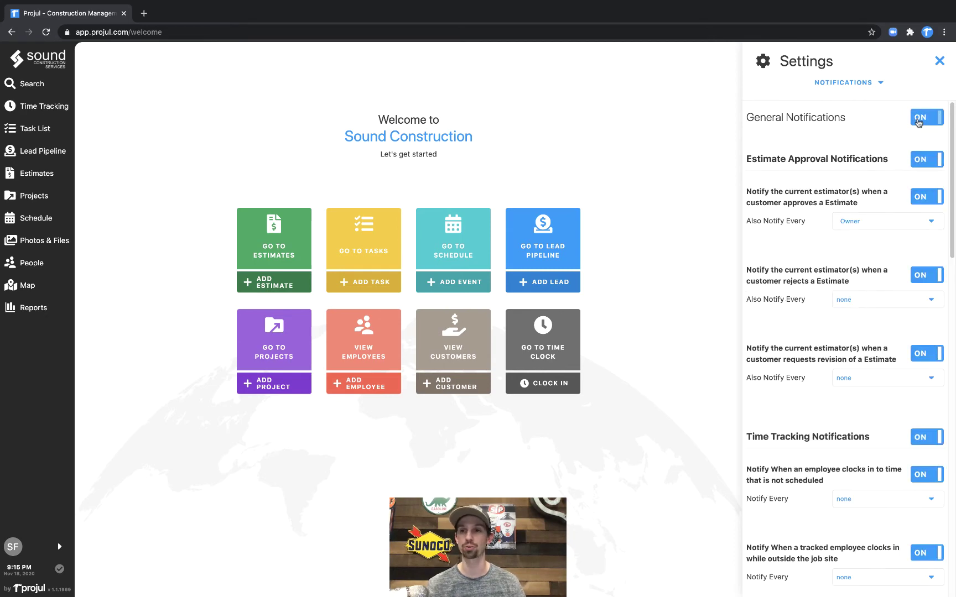
pyautogui.moveTo(953, 133)
pyautogui.mouseDown()
pyautogui.moveTo(939, 352)
pyautogui.moveTo(928, 112)
pyautogui.mouseUp()
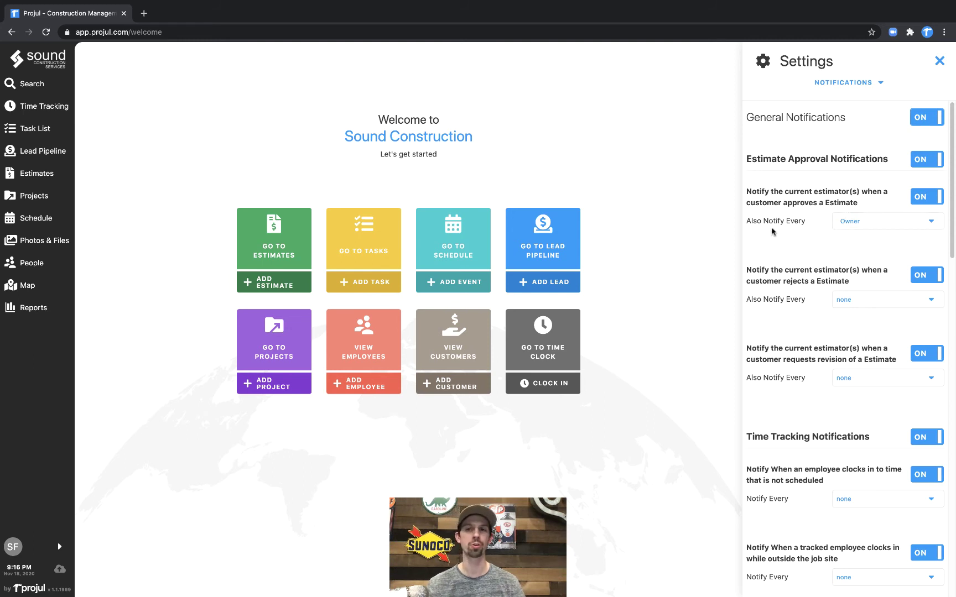
# Step: Check the roles notified of estimate approvals, then close Settings without changes
pyautogui.click(859, 221)
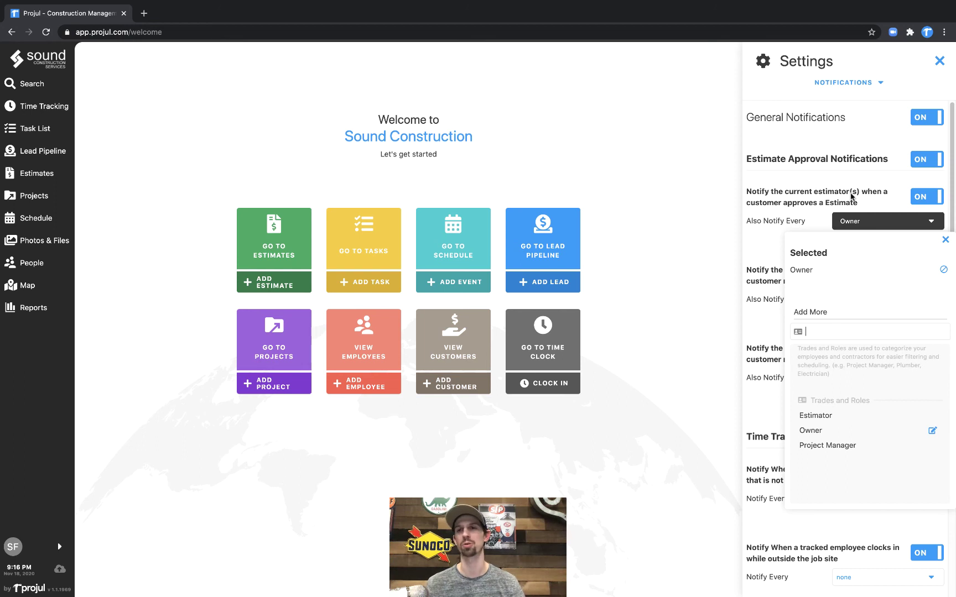
pyautogui.click(940, 62)
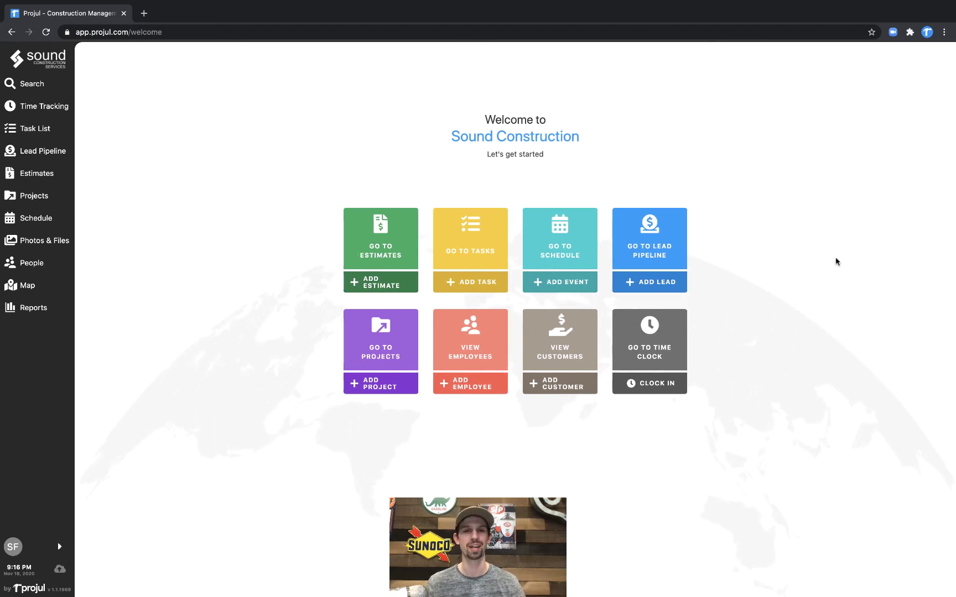